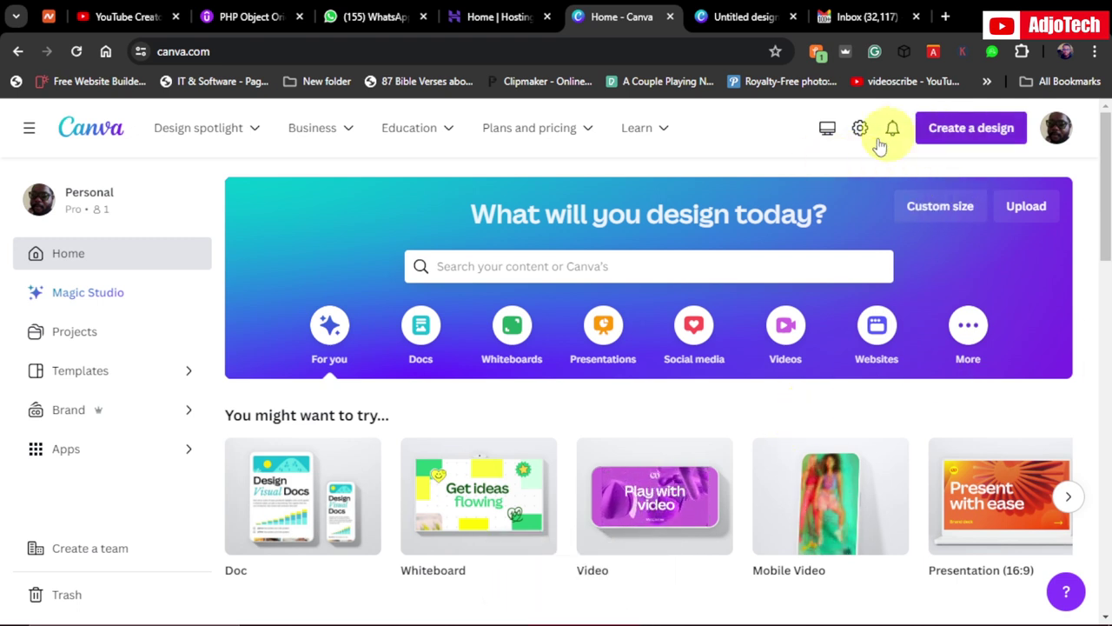
# - Create a new custom-size Canva design of 1920 × 1080 pixels
pyautogui.click(972, 131)
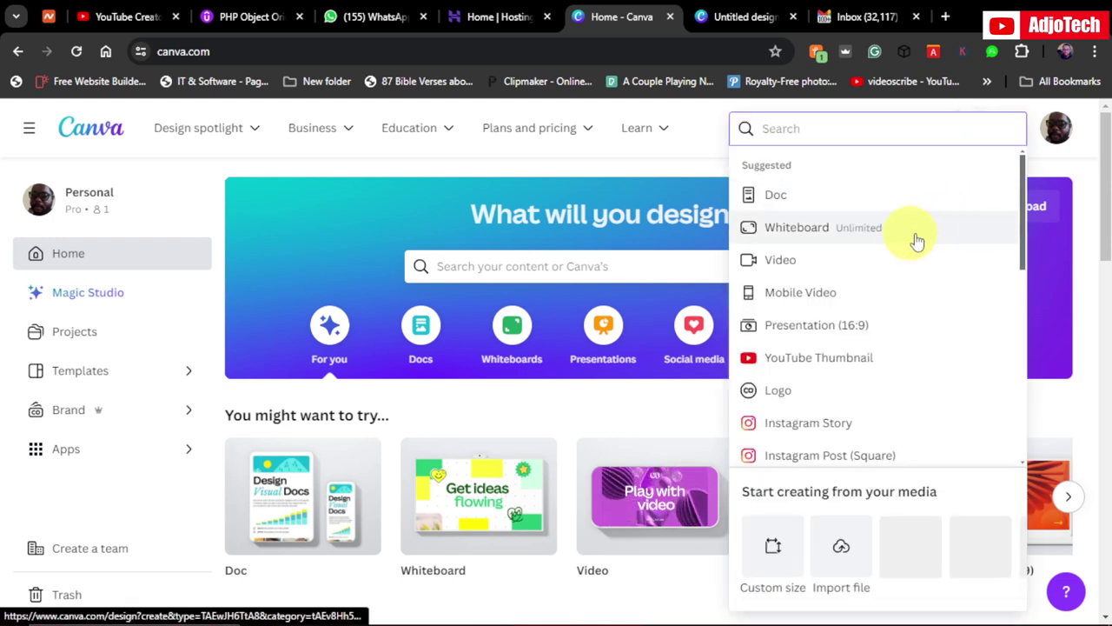
pyautogui.click(775, 547)
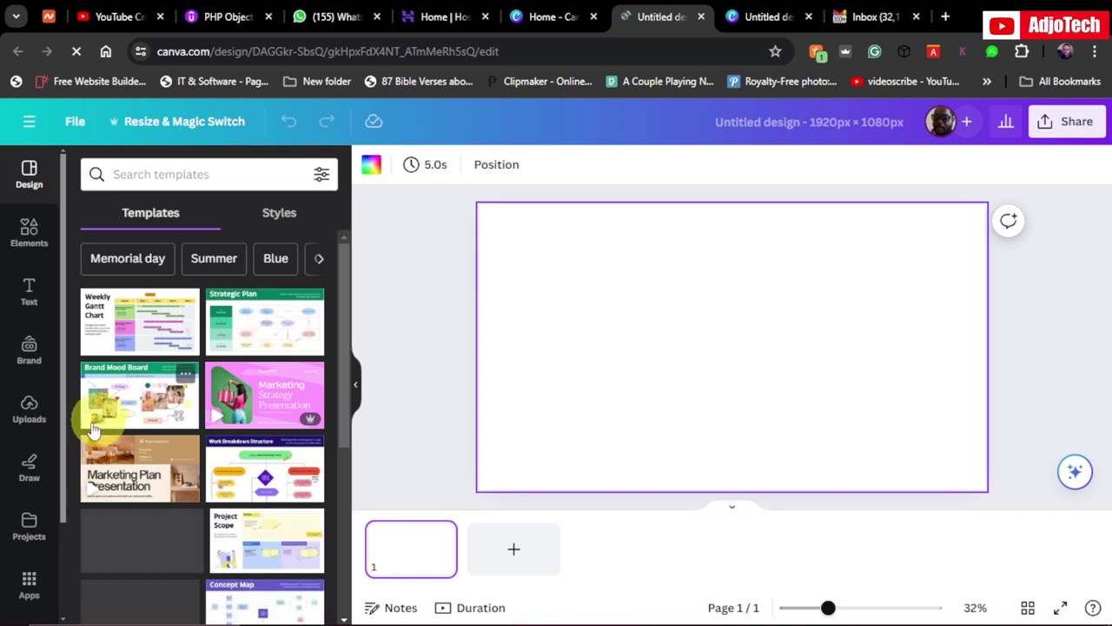
# - Add the bearded-man photo from Uploads and place it on the left of the page
pyautogui.click(26, 417)
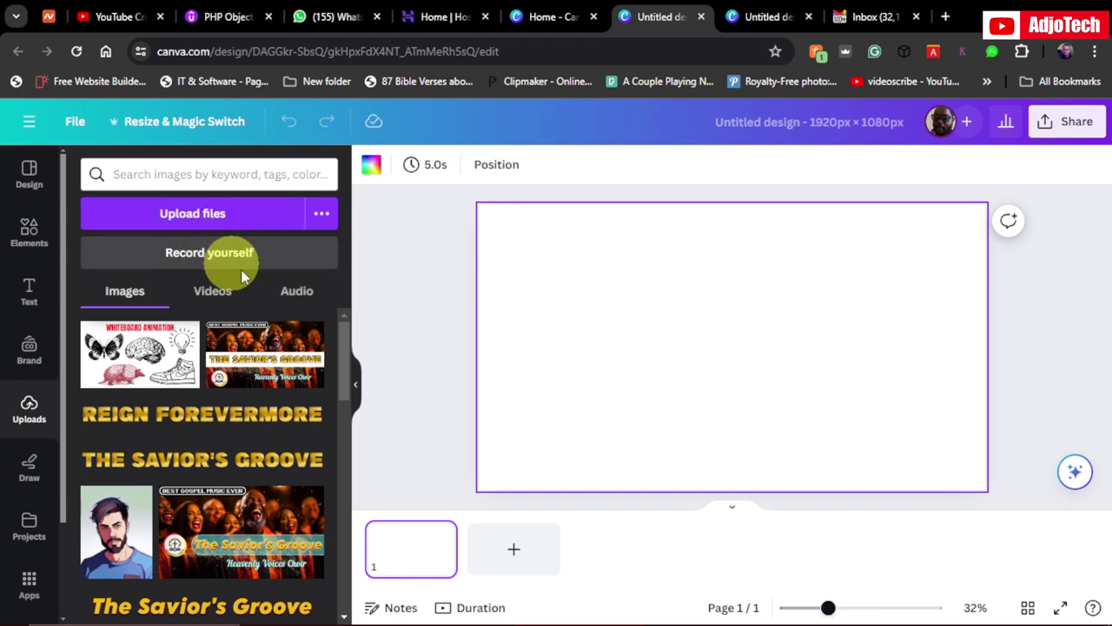
pyautogui.moveTo(343, 343); pyautogui.dragTo(333, 448)
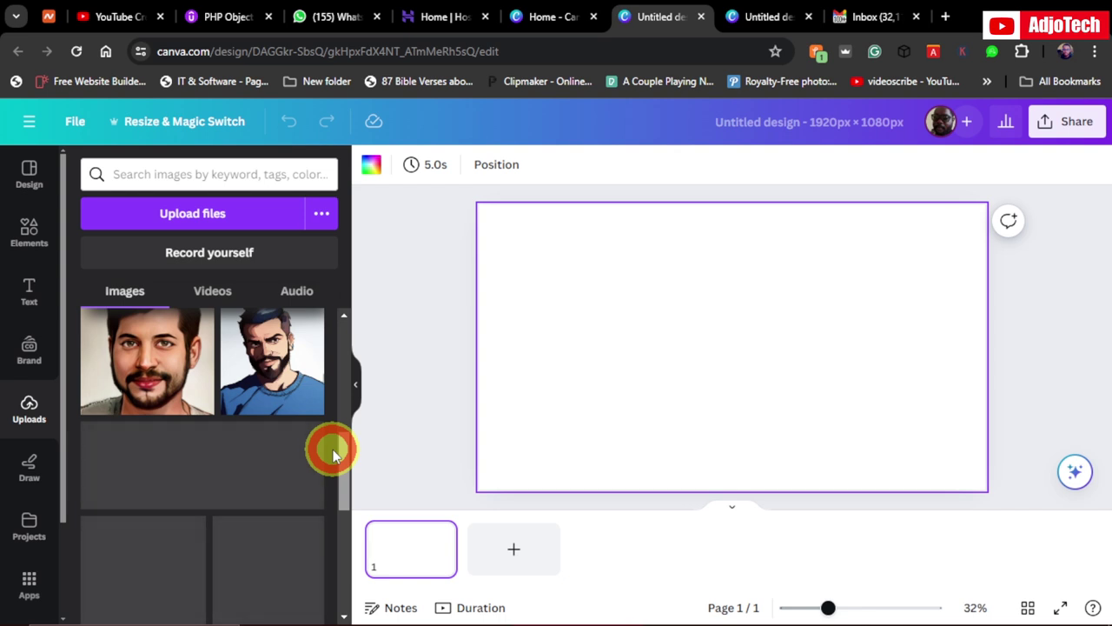
pyautogui.moveTo(333, 449); pyautogui.dragTo(337, 348)
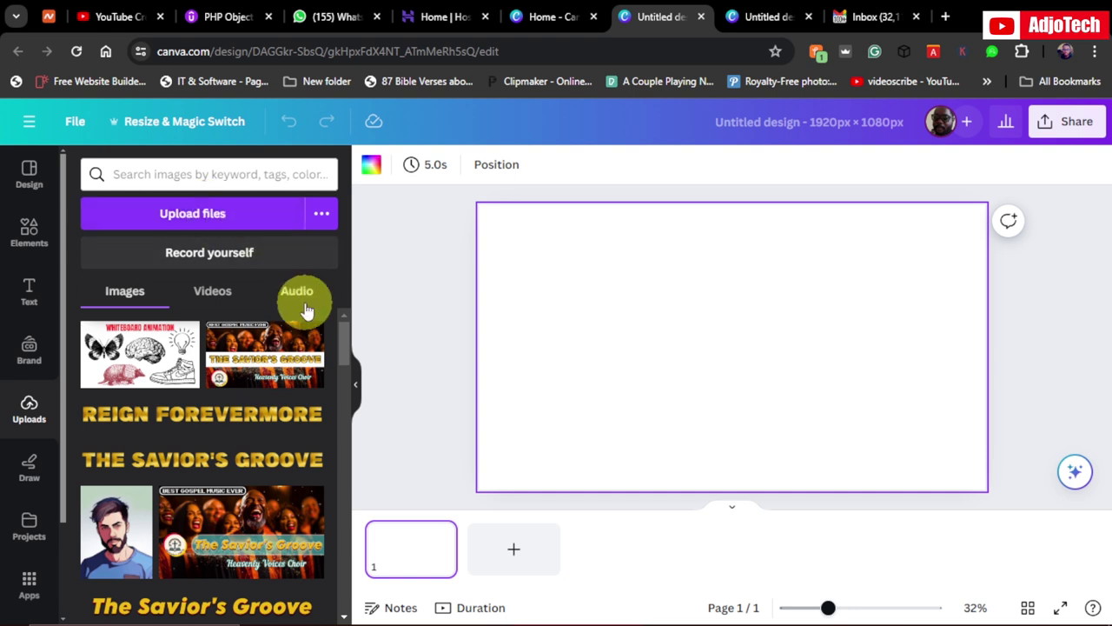
pyautogui.moveTo(341, 341); pyautogui.dragTo(338, 478)
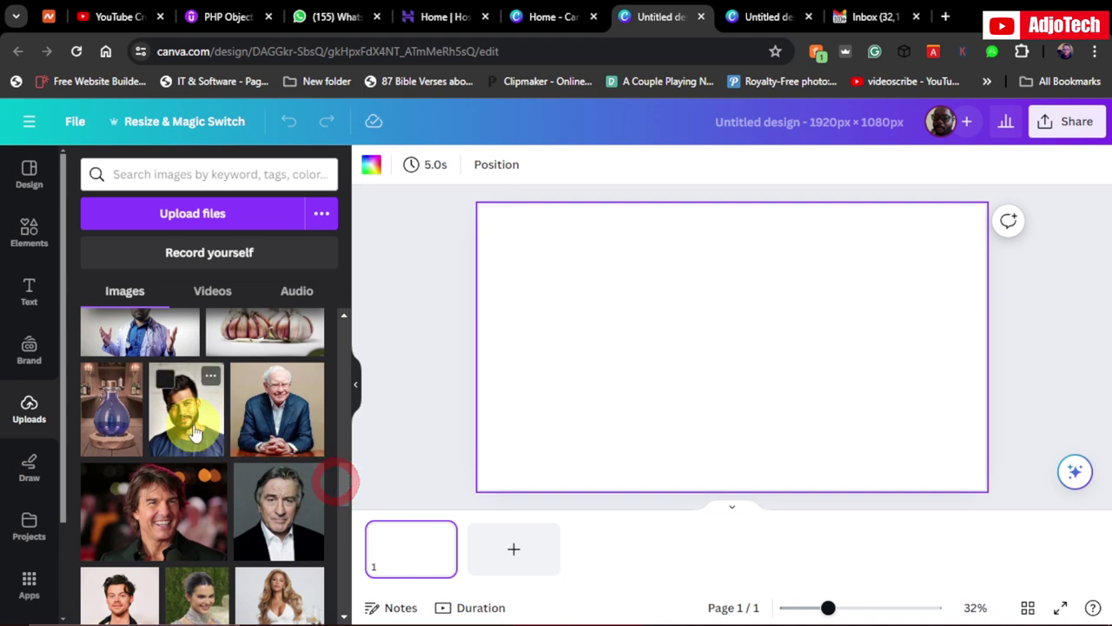
pyautogui.click(186, 410)
pyautogui.moveTo(678, 351); pyautogui.dragTo(591, 356)
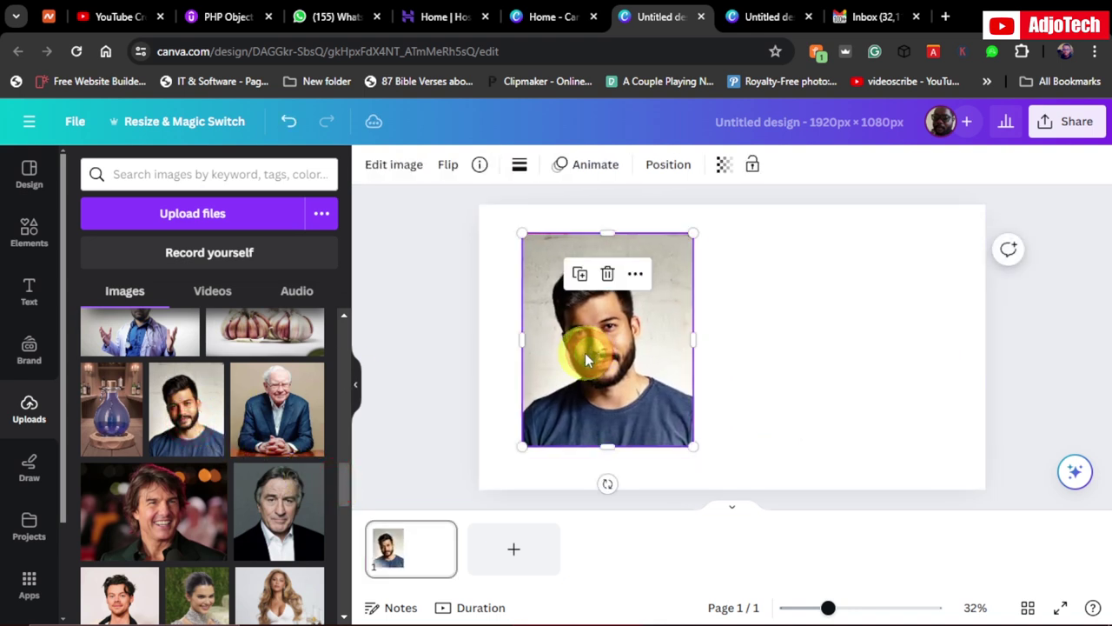
# - Duplicate the bearded-man photo and move the copy to the right half
pyautogui.click(580, 274)
pyautogui.moveTo(606, 339)
pyautogui.mouseDown()
pyautogui.moveTo(708, 326)
pyautogui.moveTo(858, 333)
pyautogui.mouseUp()
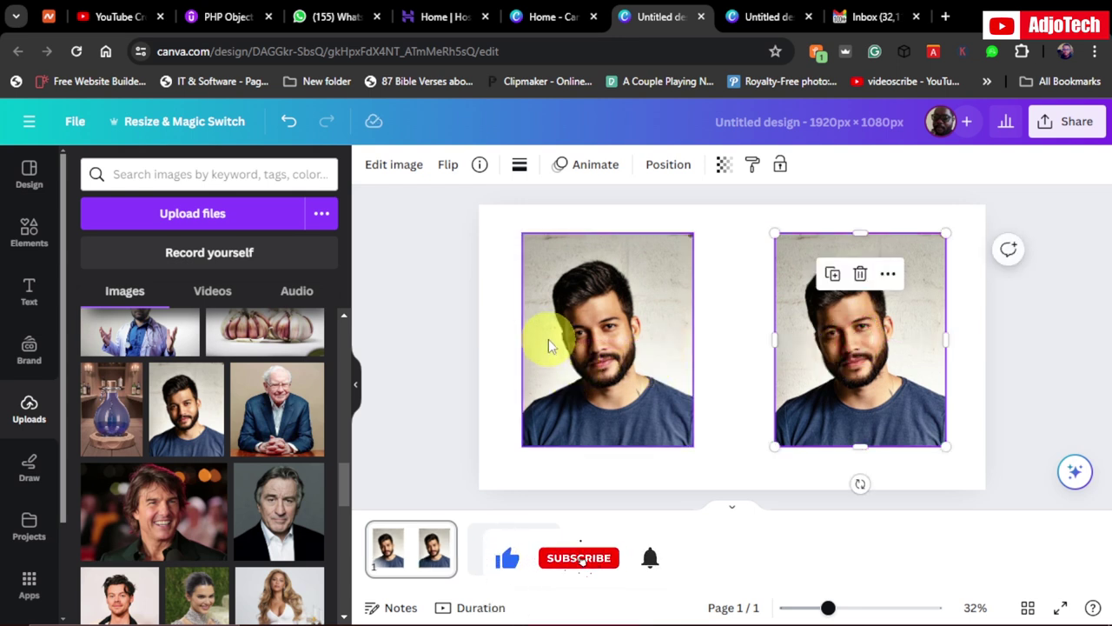
pyautogui.click(613, 343)
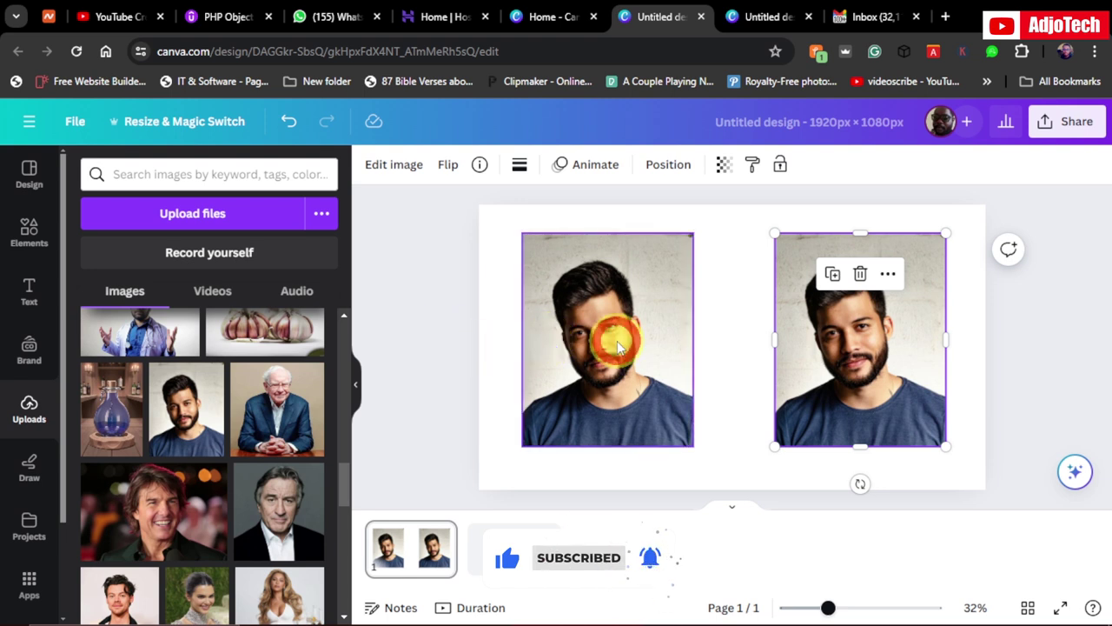
pyautogui.click(859, 326)
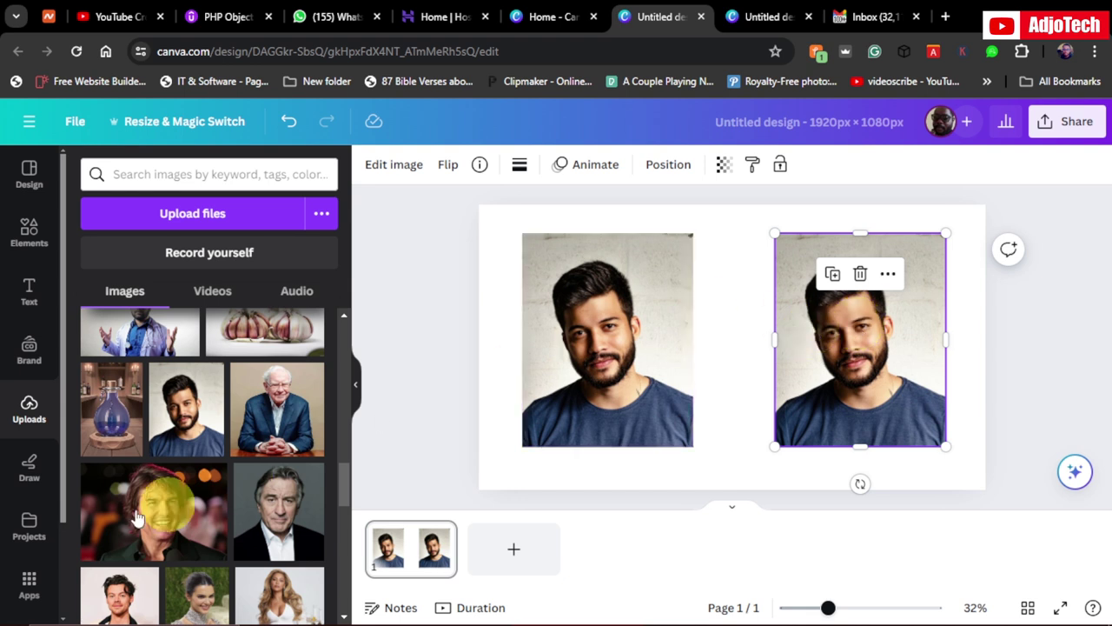
# - Search the Apps panel for 'animate' and open the Animeify app
pyautogui.click(26, 591)
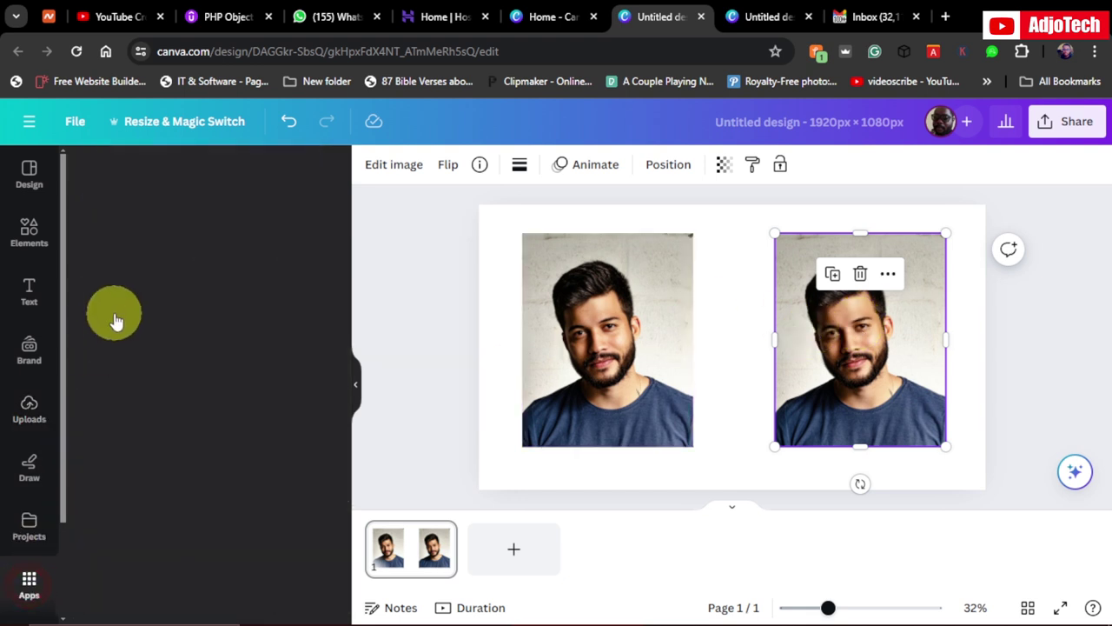
pyautogui.click(152, 174)
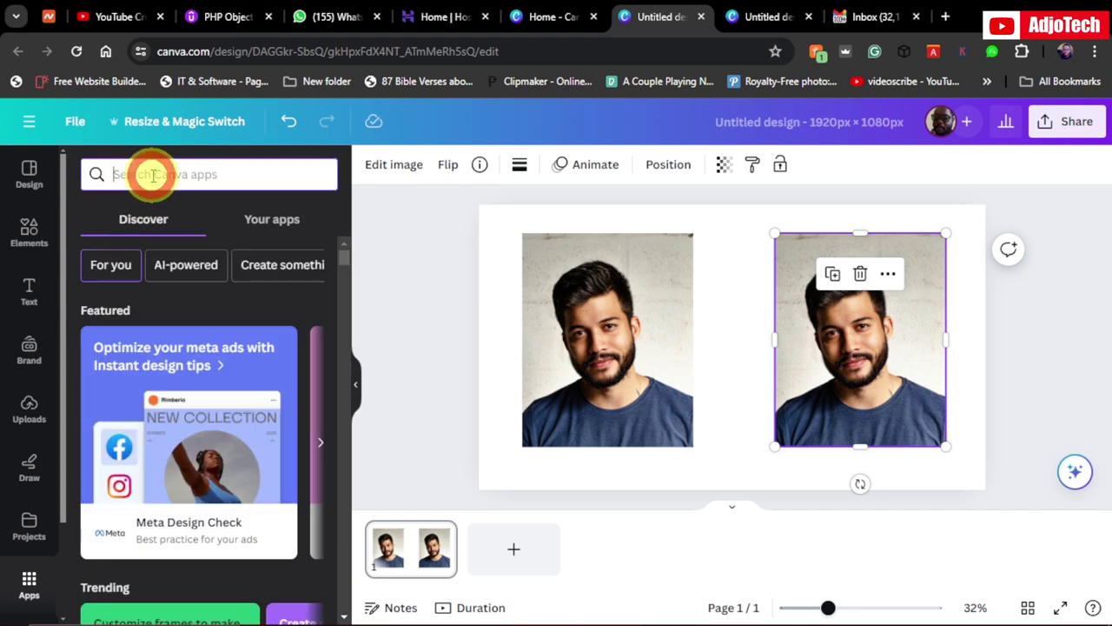
pyautogui.write('anima')
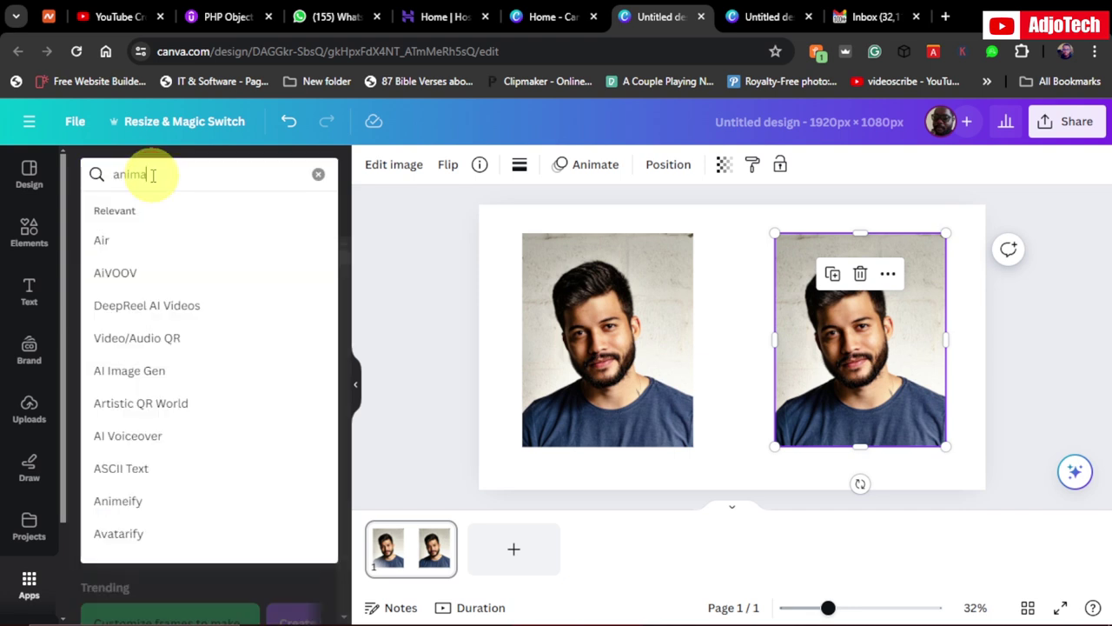
pyautogui.write('te')
pyautogui.press('Return')
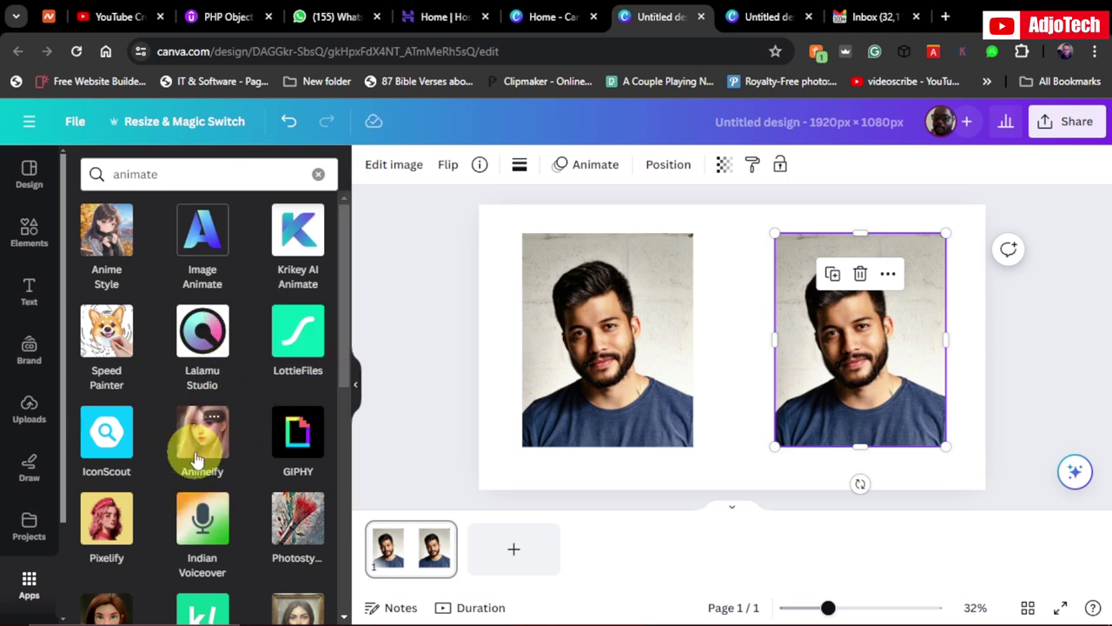
pyautogui.moveTo(201, 433)
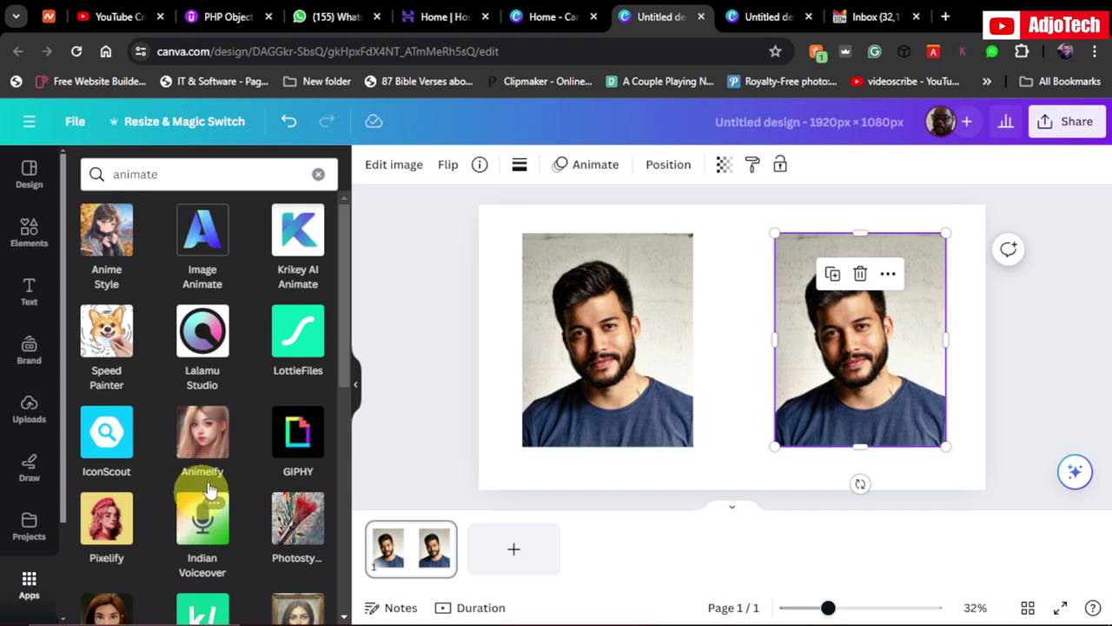
pyautogui.click(198, 431)
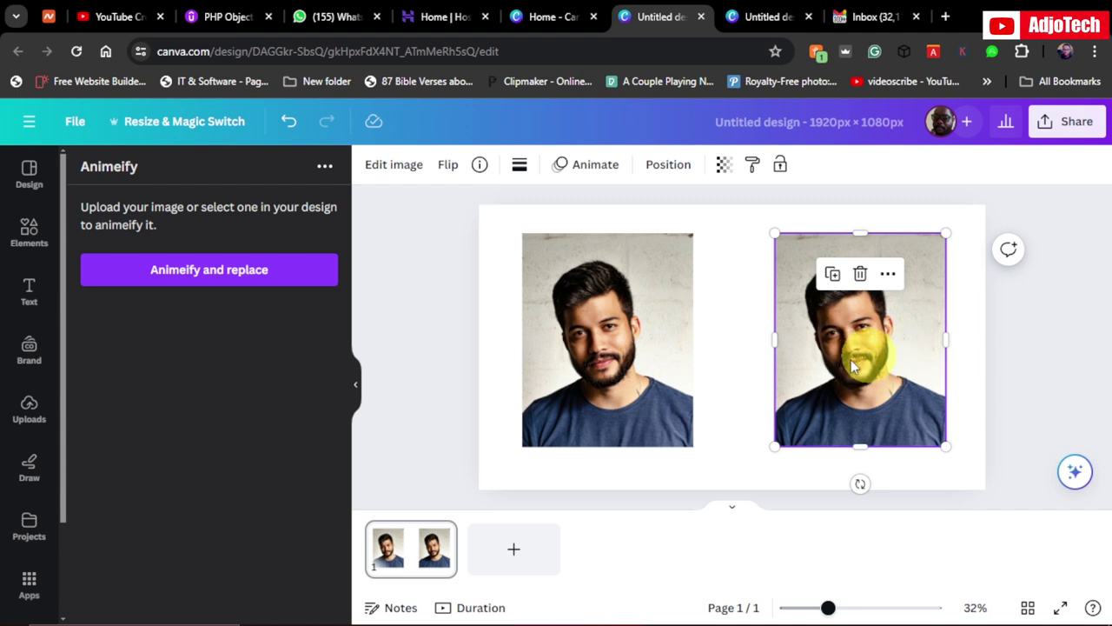
# - Turn the right-hand photo into an anime-style cartoon with Animeify
pyautogui.click(193, 275)
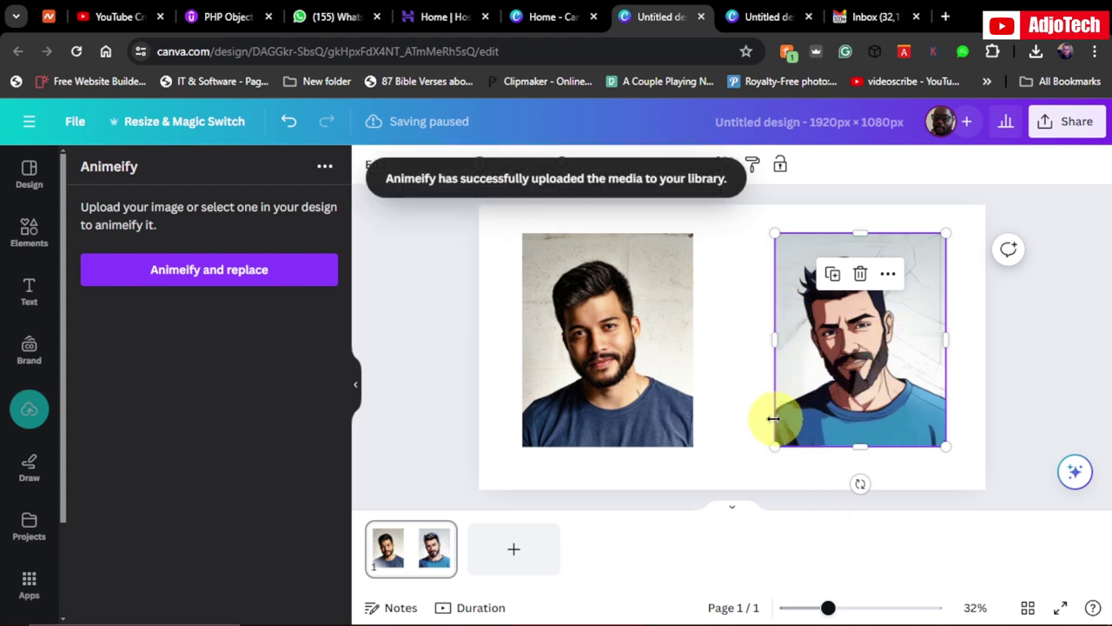
pyautogui.click(979, 360)
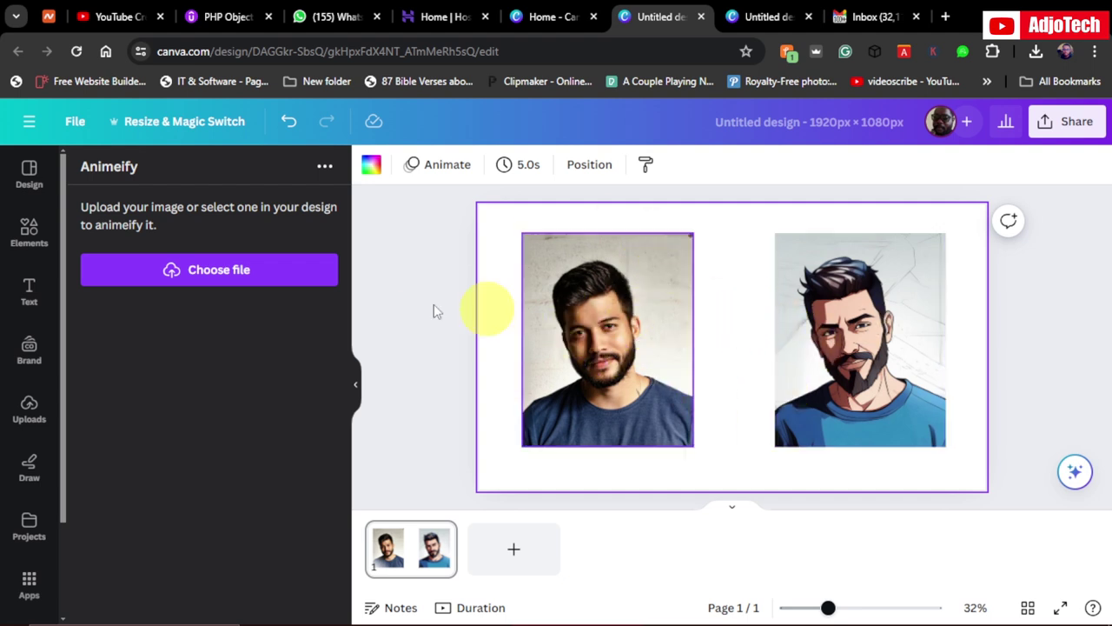
# - Add an enlarged circle frame from the Elements 'frame' search
pyautogui.click(27, 228)
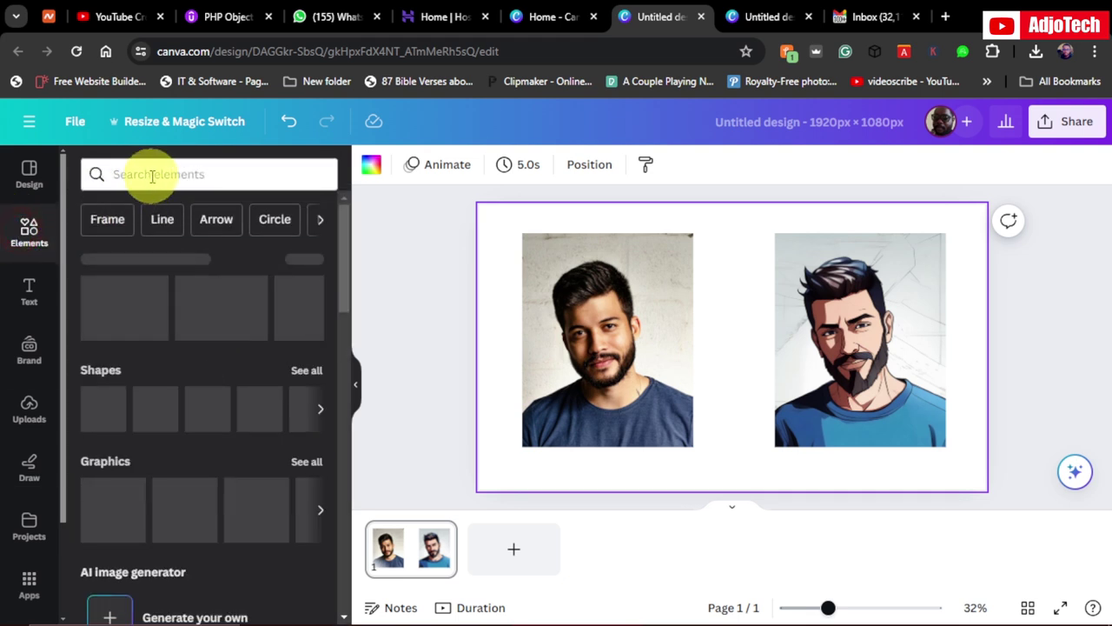
pyautogui.click(153, 174)
pyautogui.write('frame')
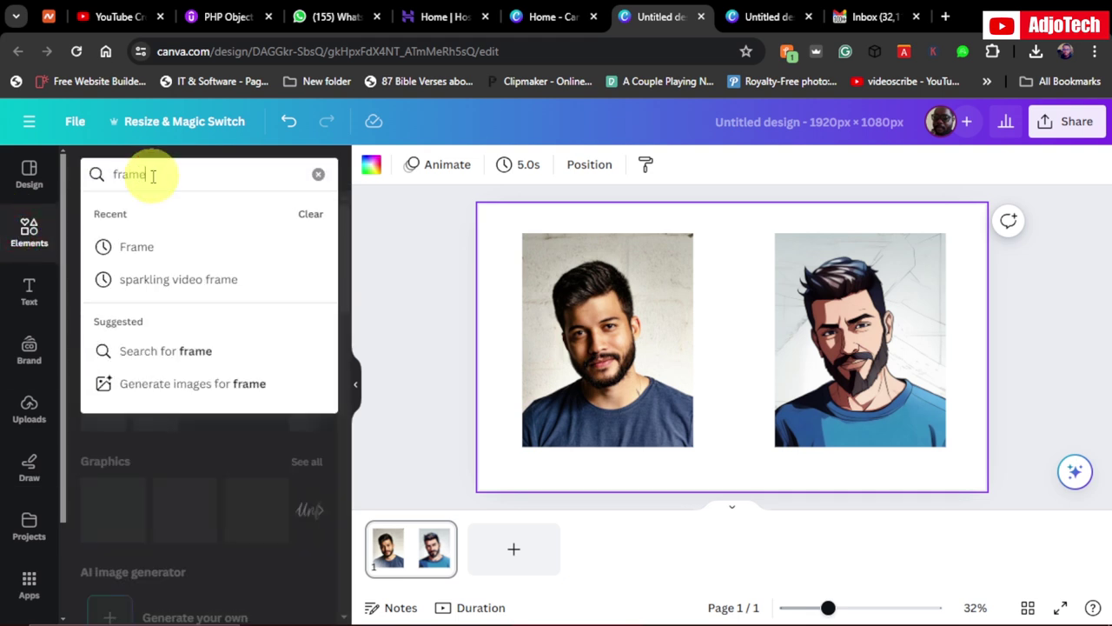
pyautogui.click(148, 250)
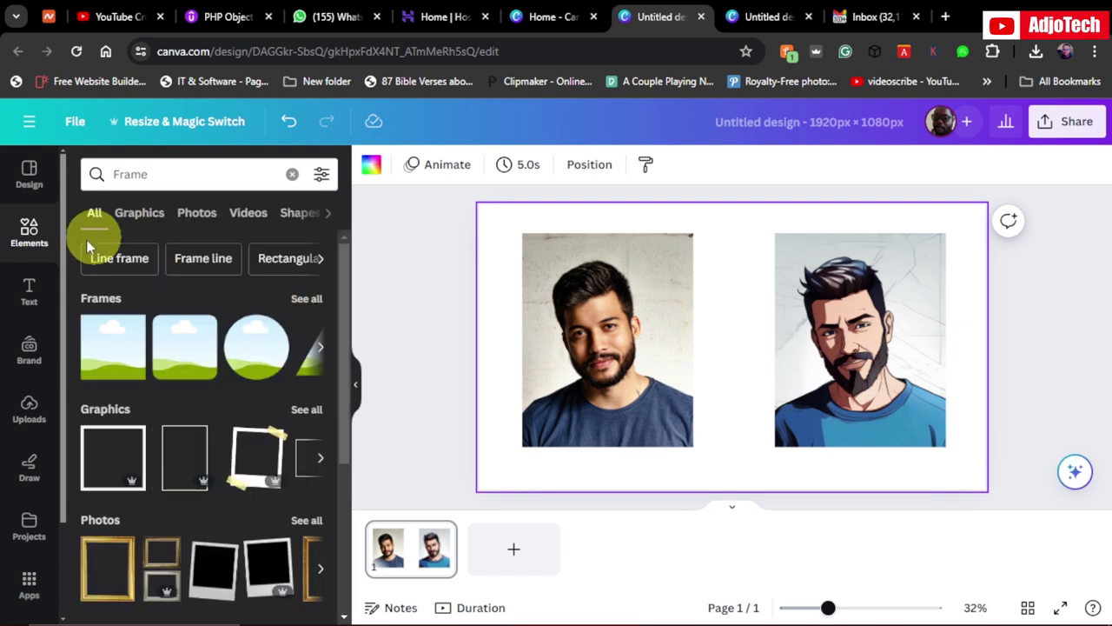
pyautogui.click(307, 301)
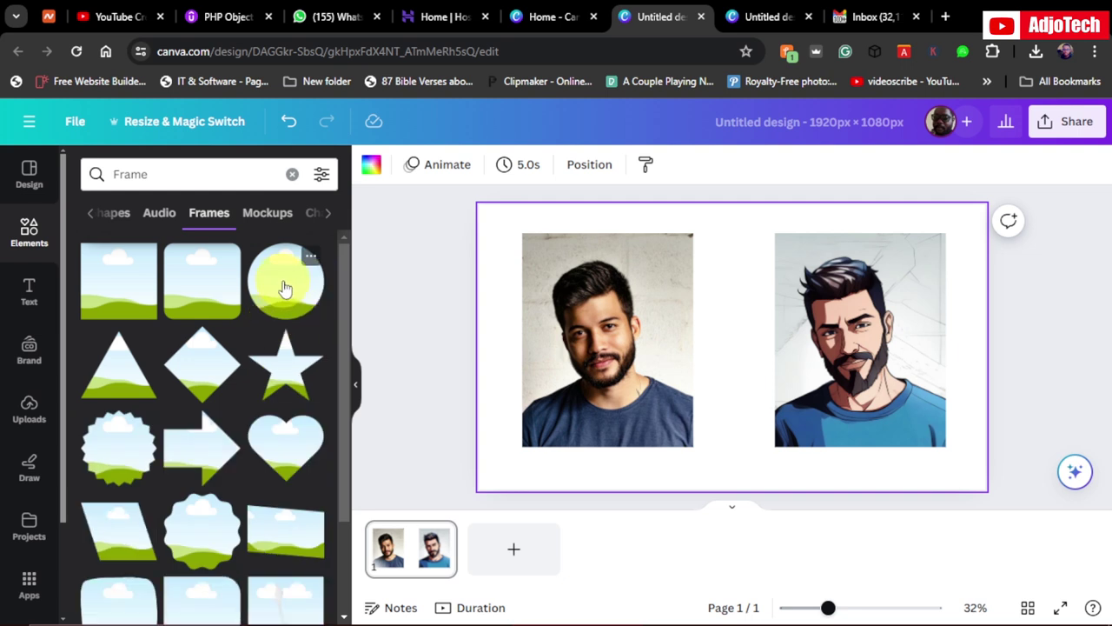
pyautogui.click(276, 288)
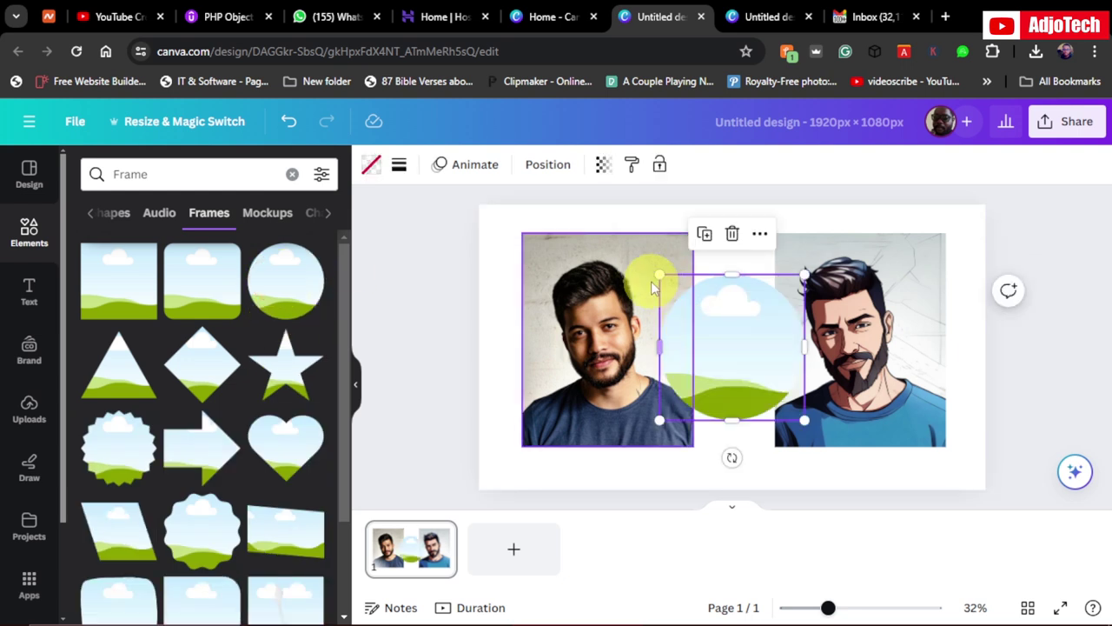
pyautogui.moveTo(660, 277); pyautogui.dragTo(599, 213)
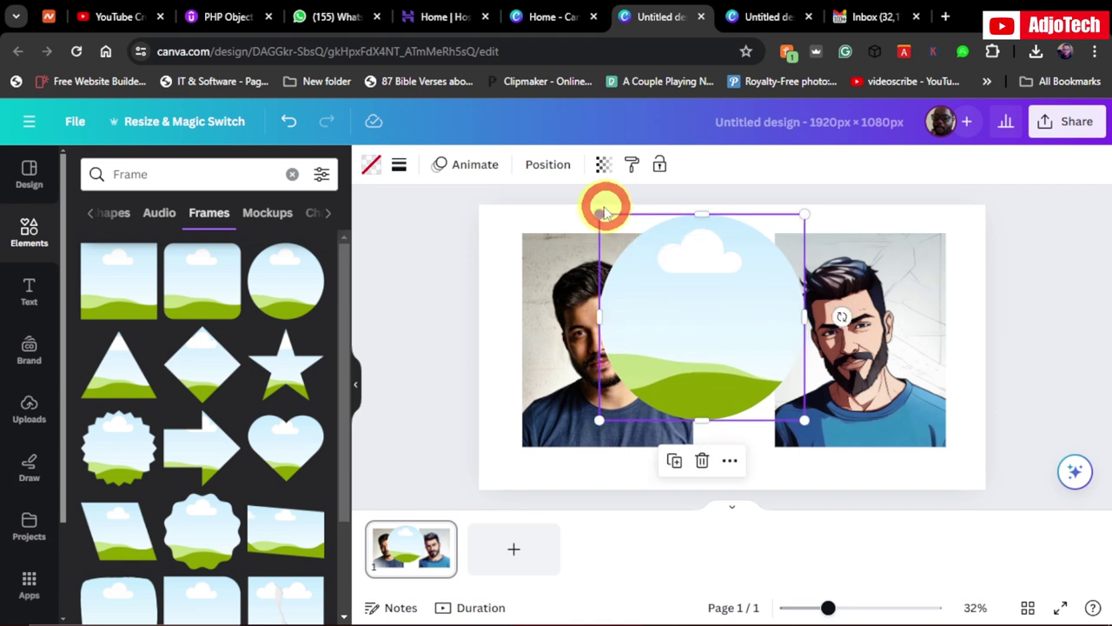
# - Fill the circle with the original photo, give it a thick solid border, and add a second circle frame
pyautogui.moveTo(541, 323)
pyautogui.mouseDown()
pyautogui.moveTo(633, 296)
pyautogui.moveTo(606, 337)
pyautogui.moveTo(617, 337)
pyautogui.mouseUp()
pyautogui.click(547, 166)
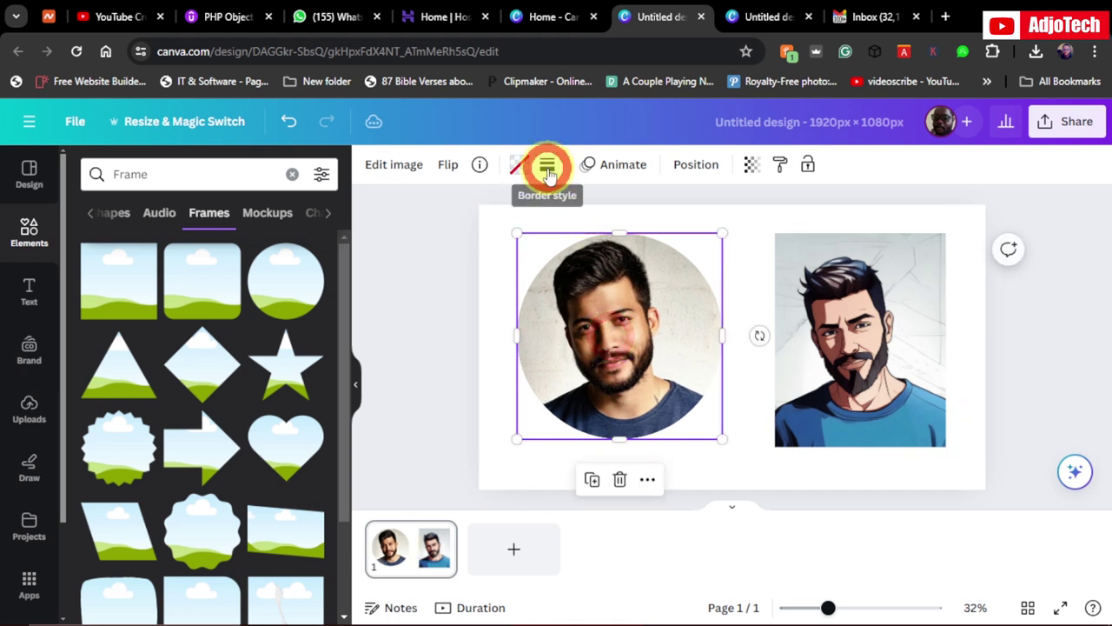
pyautogui.click(622, 214)
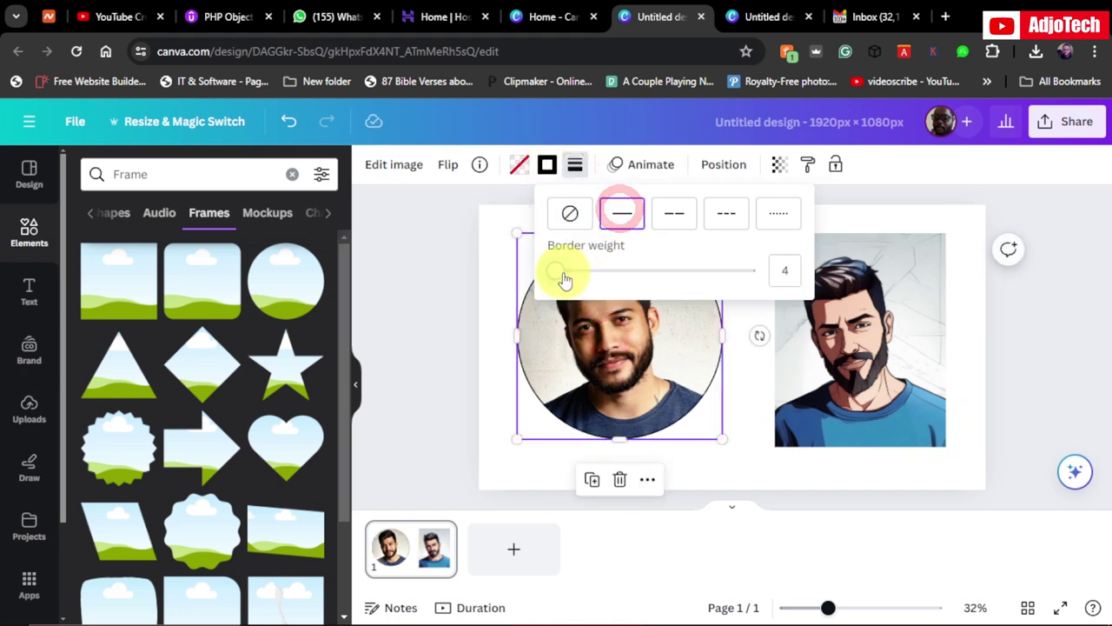
pyautogui.moveTo(565, 280); pyautogui.dragTo(576, 271)
pyautogui.moveTo(605, 350); pyautogui.dragTo(595, 352)
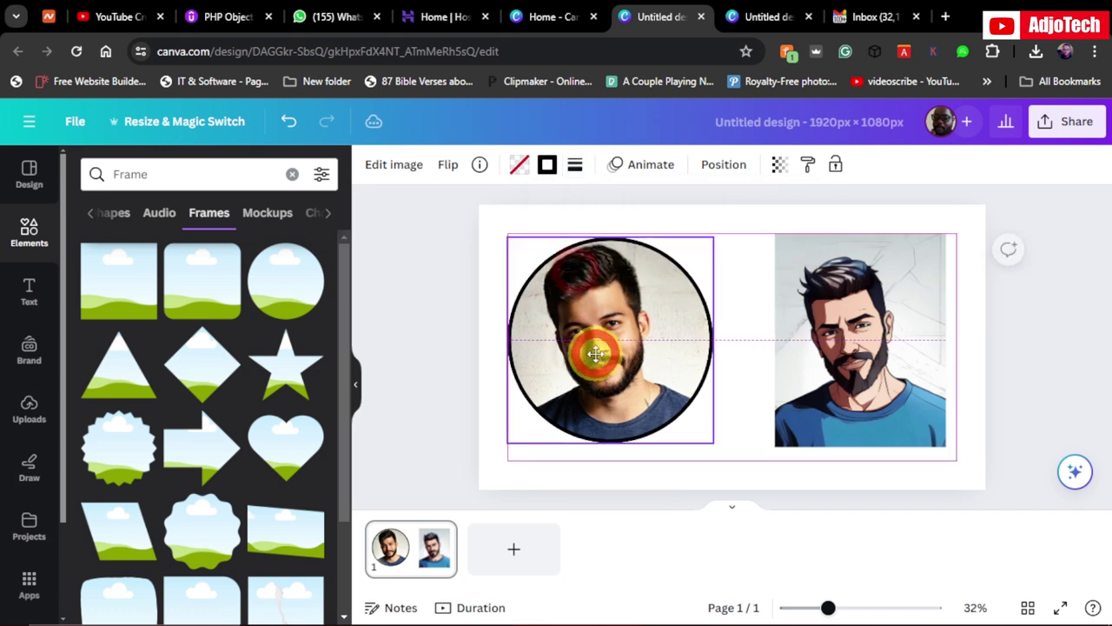
pyautogui.click(286, 280)
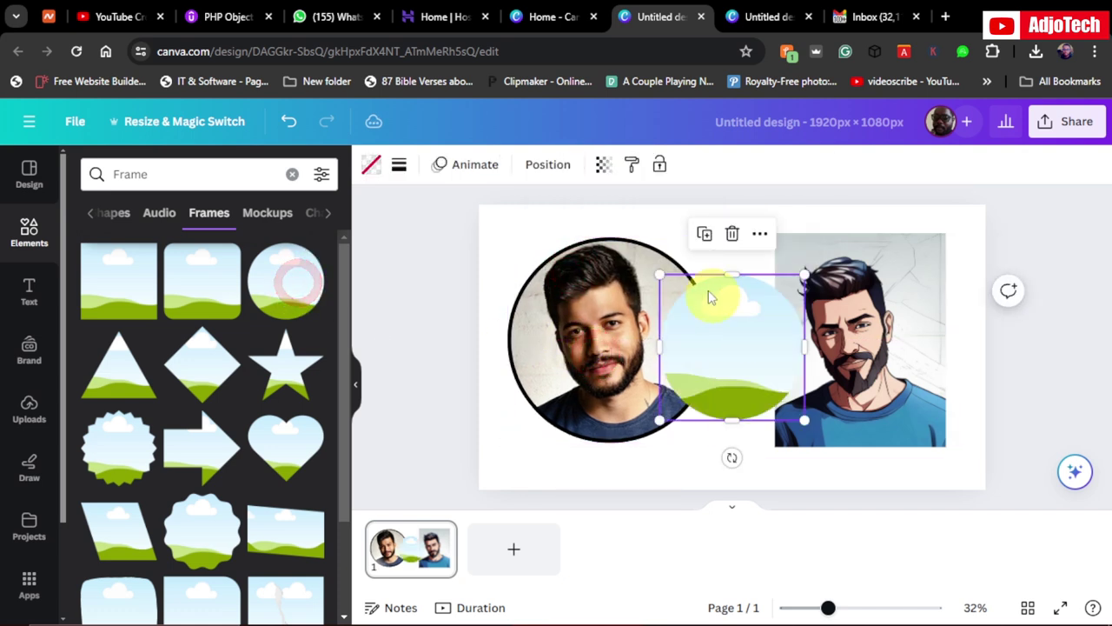
# - Enlarge the second circle, fill it with the cartoon portrait, and add a thick solid border
pyautogui.moveTo(661, 276); pyautogui.dragTo(578, 249)
pyautogui.moveTo(856, 345)
pyautogui.mouseDown()
pyautogui.moveTo(733, 314)
pyautogui.moveTo(900, 326)
pyautogui.mouseUp()
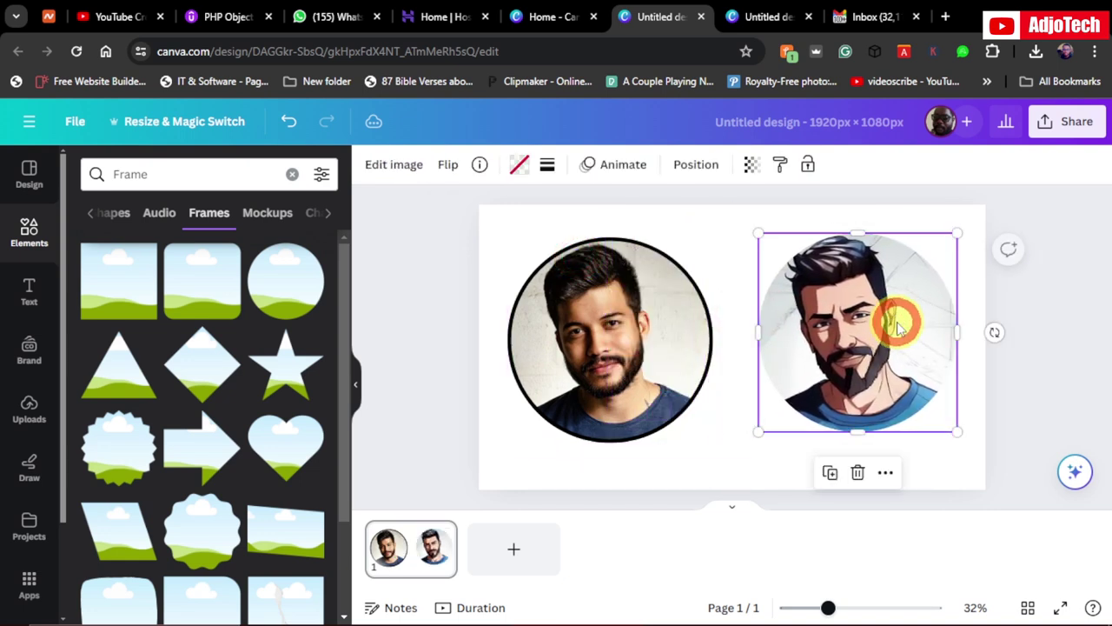
pyautogui.click(547, 165)
pyautogui.click(623, 213)
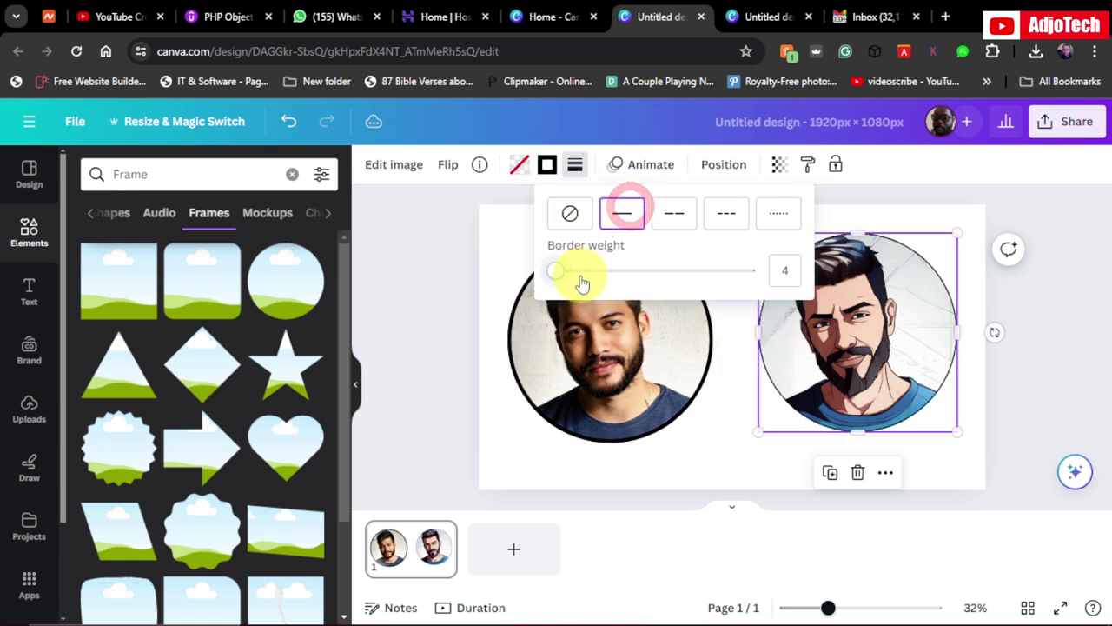
pyautogui.moveTo(558, 279); pyautogui.dragTo(564, 278)
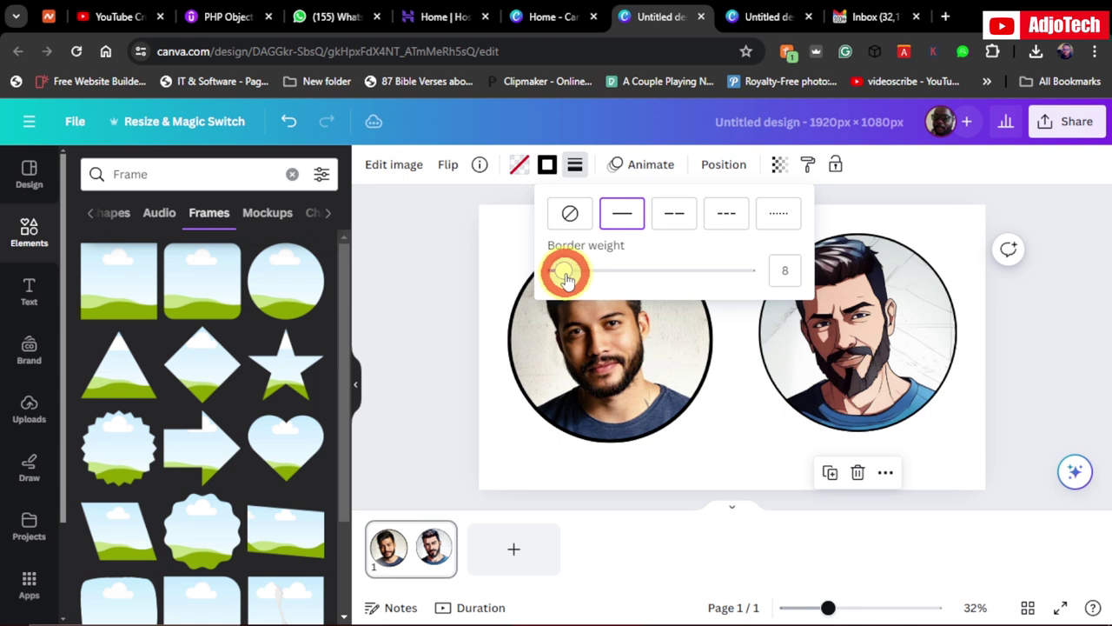
pyautogui.click(922, 339)
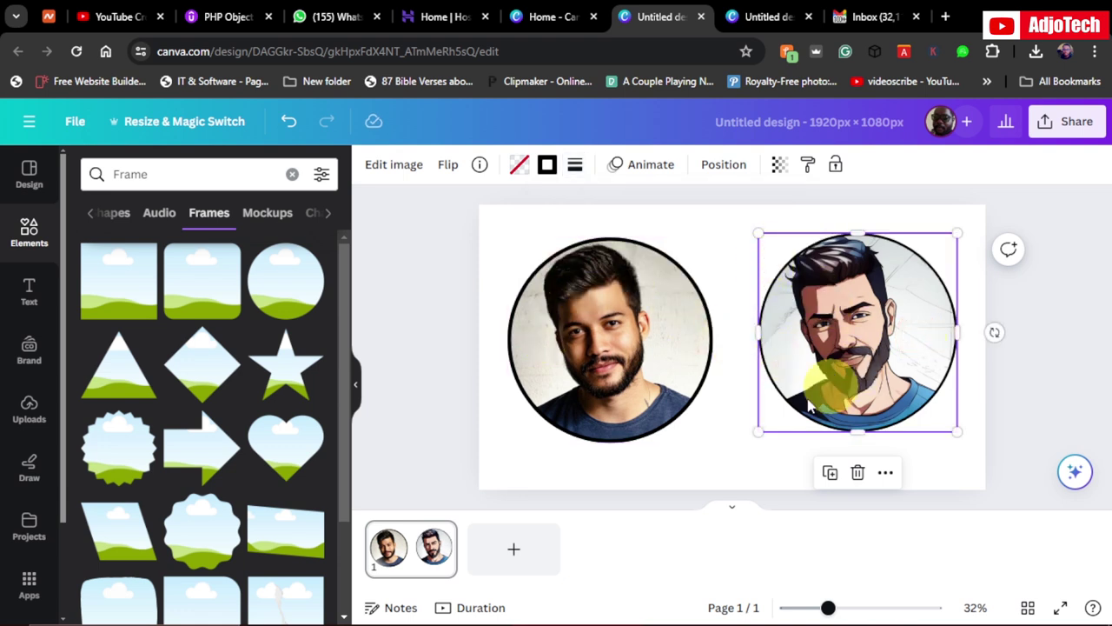
pyautogui.click(456, 375)
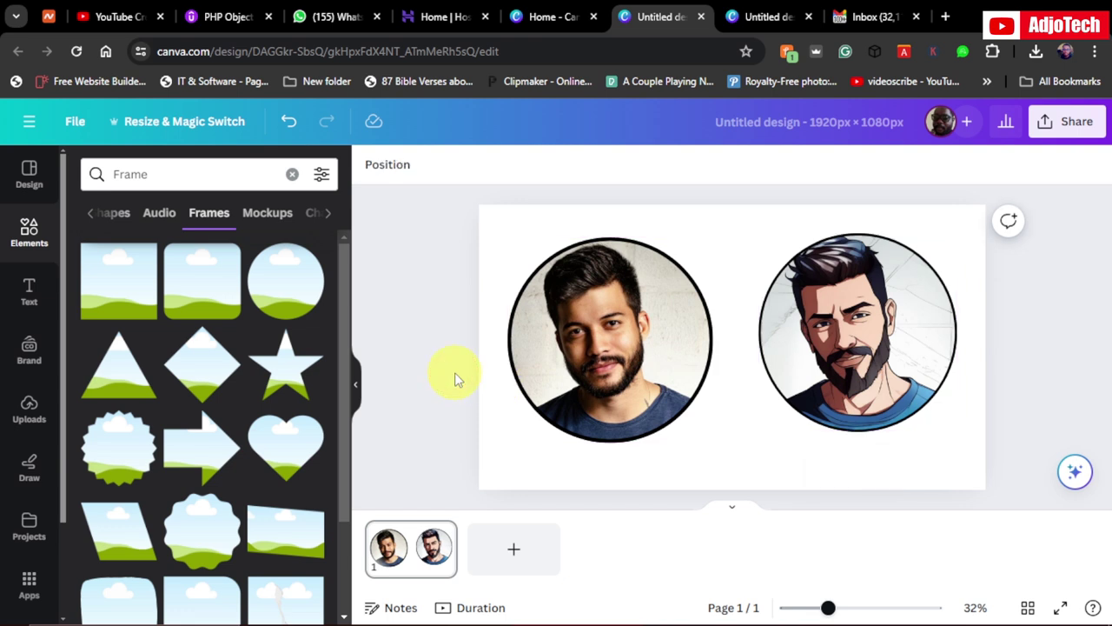
pyautogui.click(868, 318)
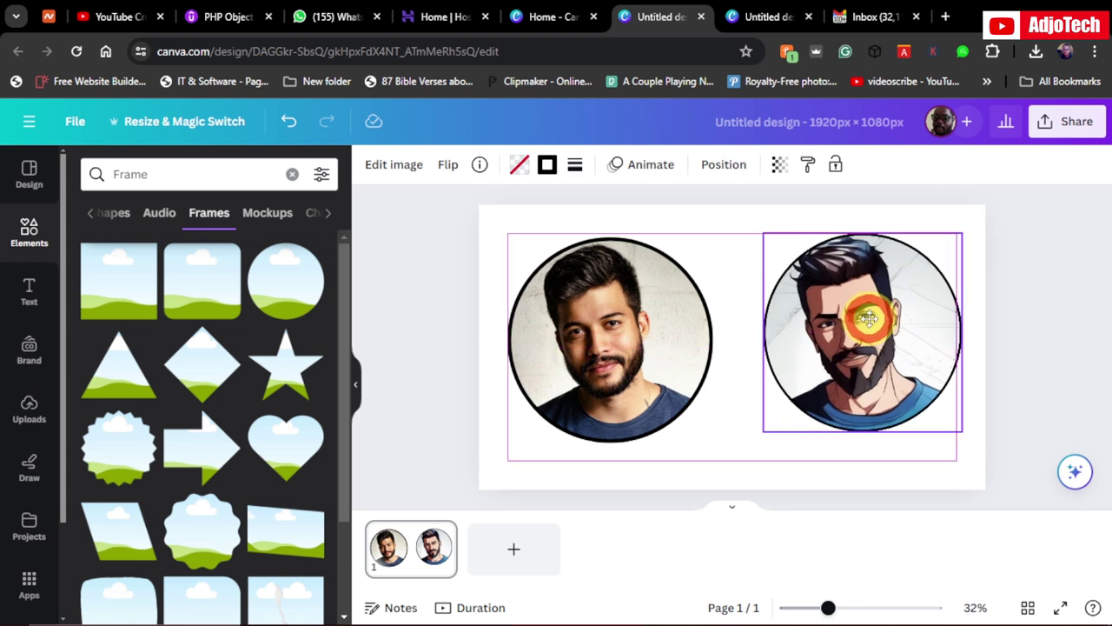